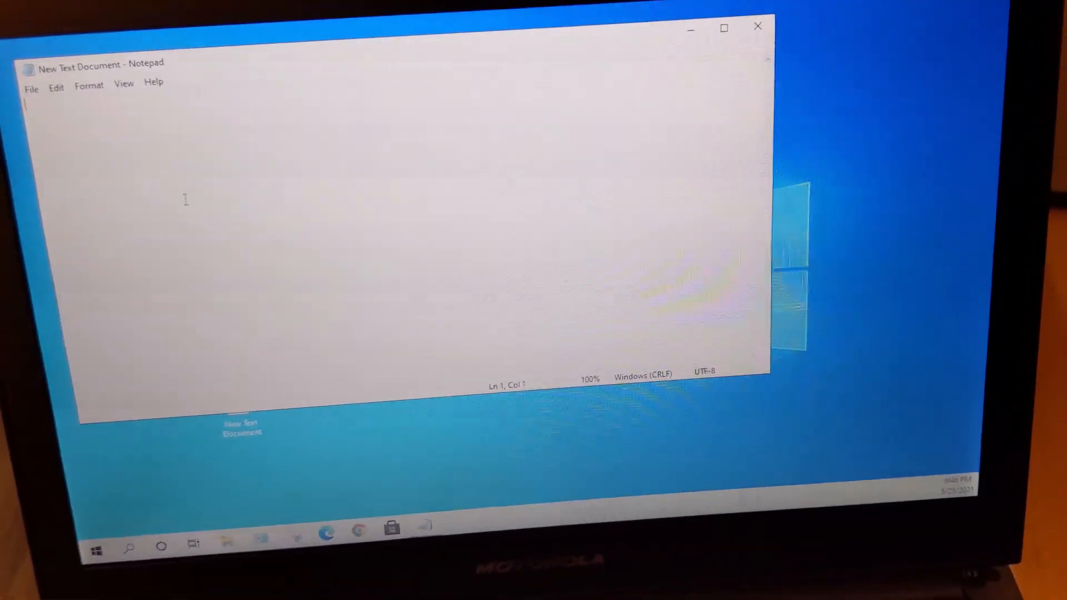
type("hgfhjgfjgfjgfjgfjgv")
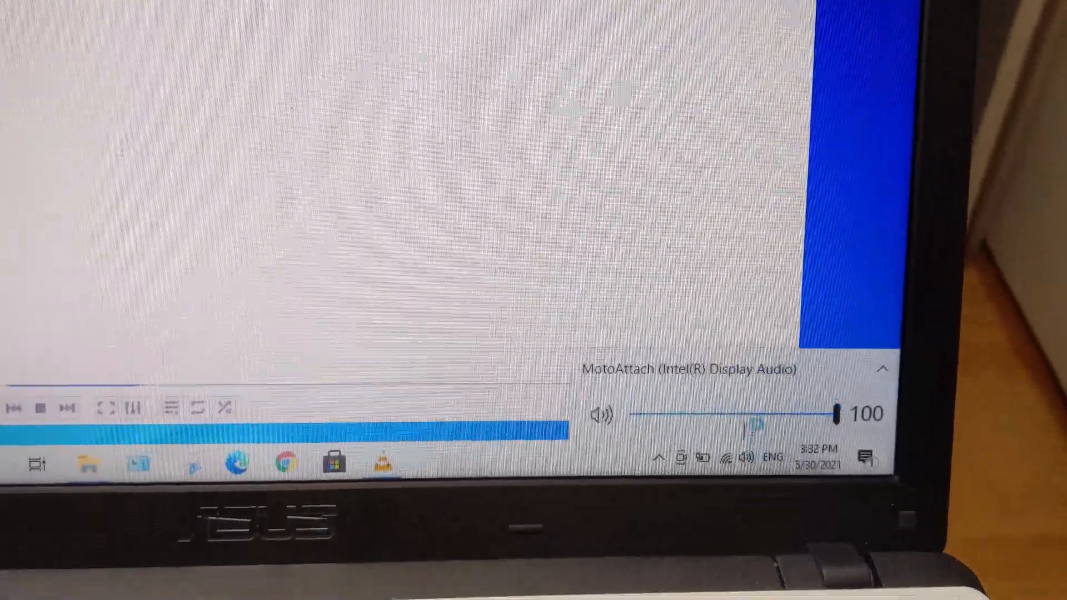
Route playback to MotoAttach (Intel(R) Display Audio) and play the Earth video in VLC
left_click(733, 370)
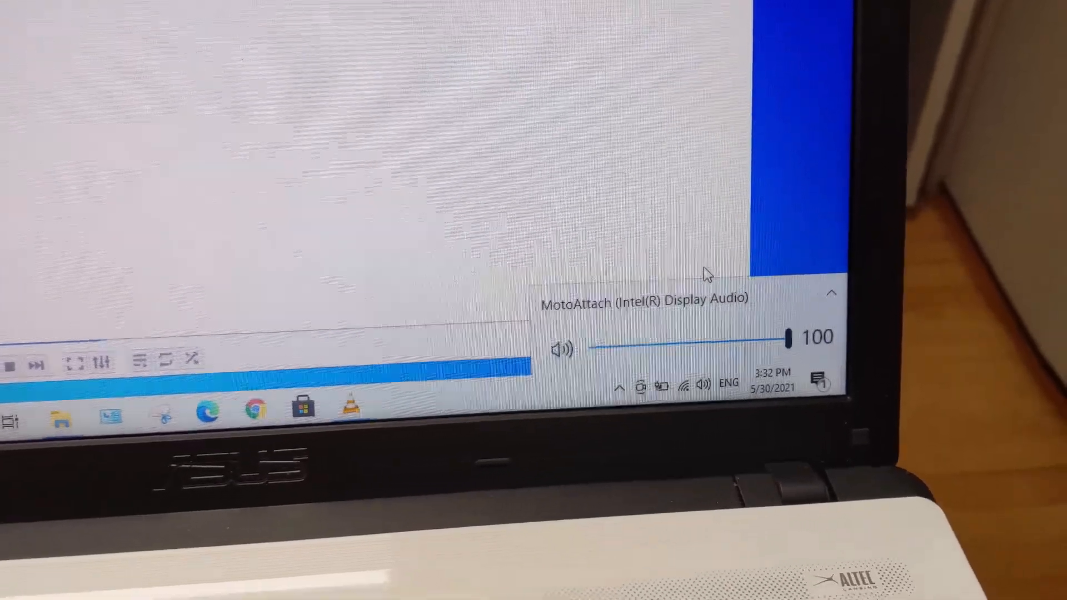
left_click(237, 395)
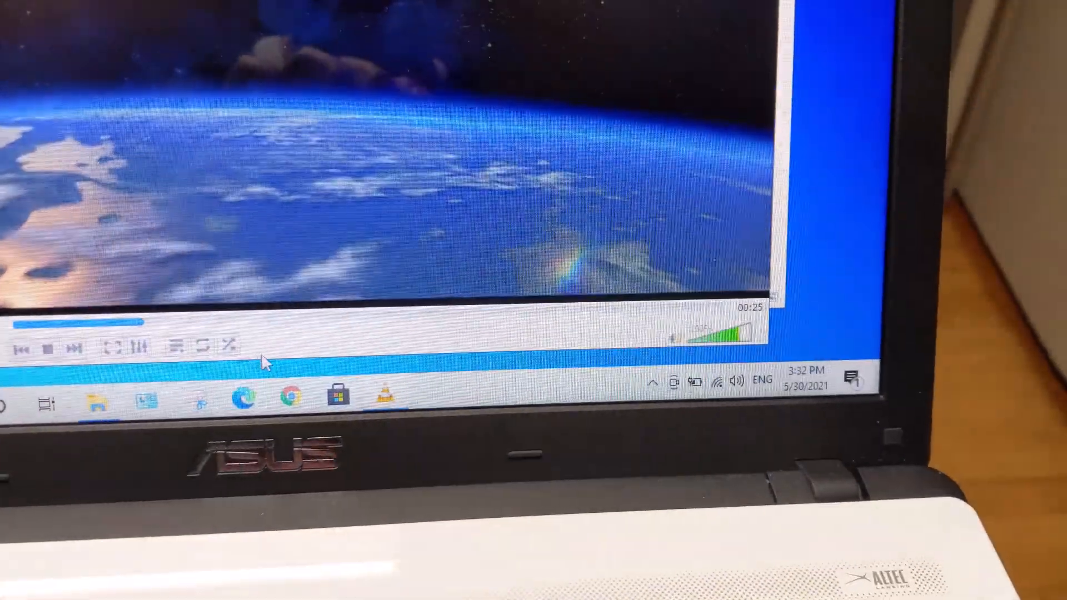